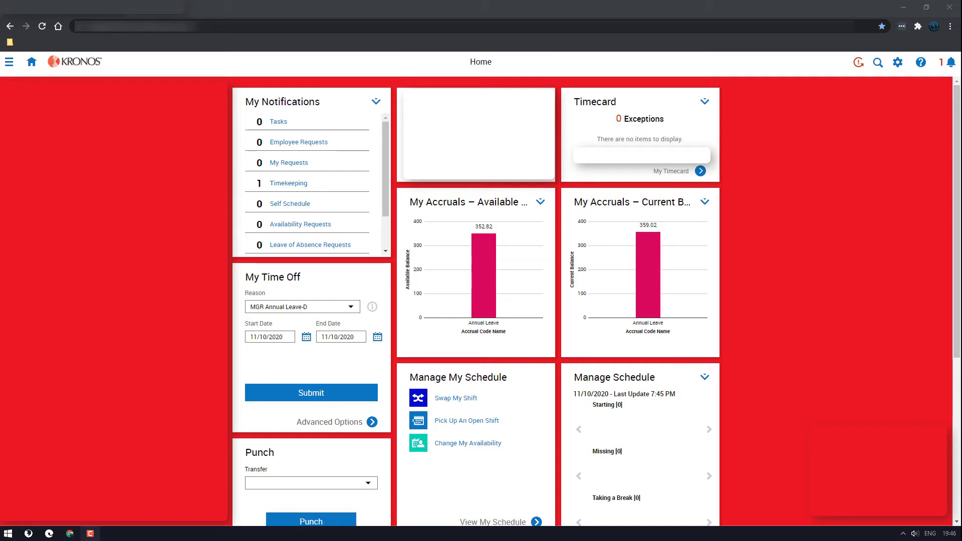
Go to Employee Timecards, select all 13 employees and open the first employee's timecard
left_click(9, 63)
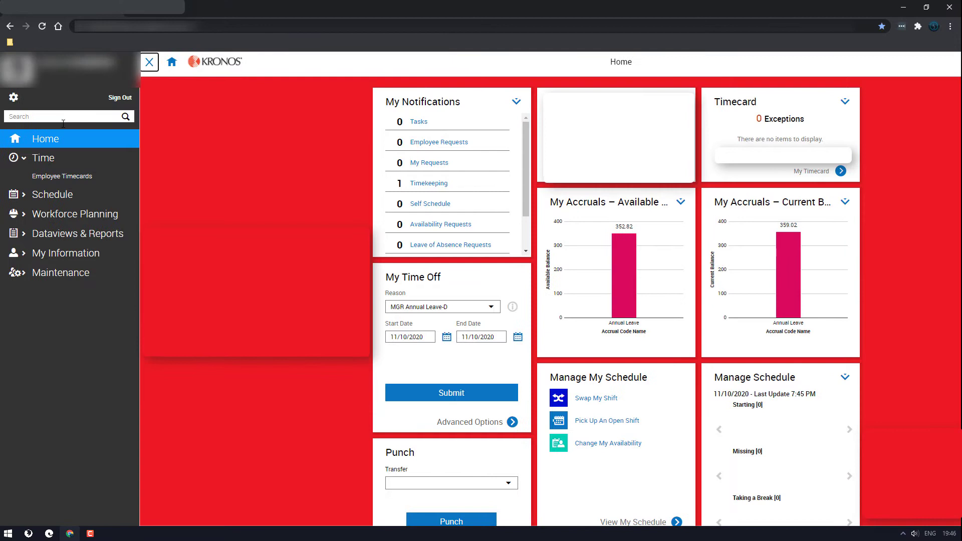
left_click(71, 183)
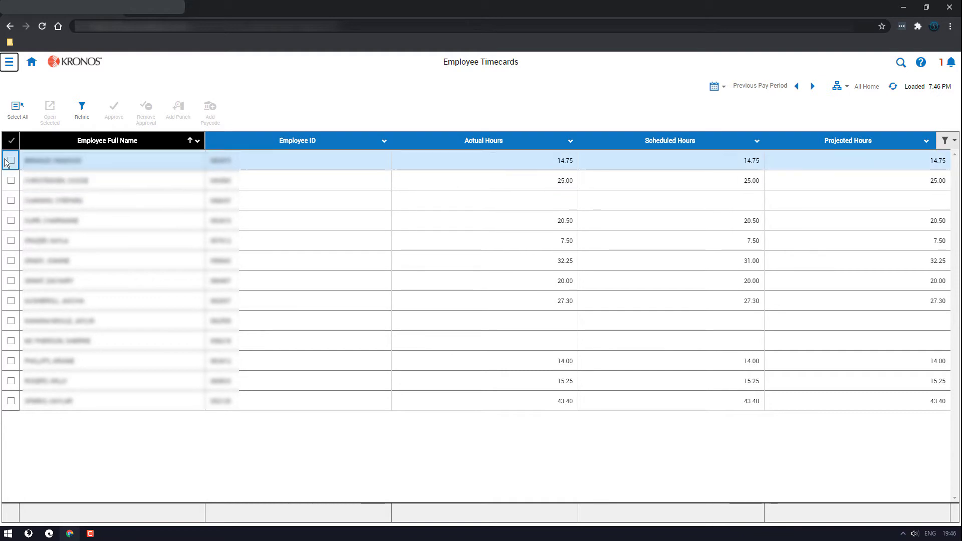
left_click(11, 140)
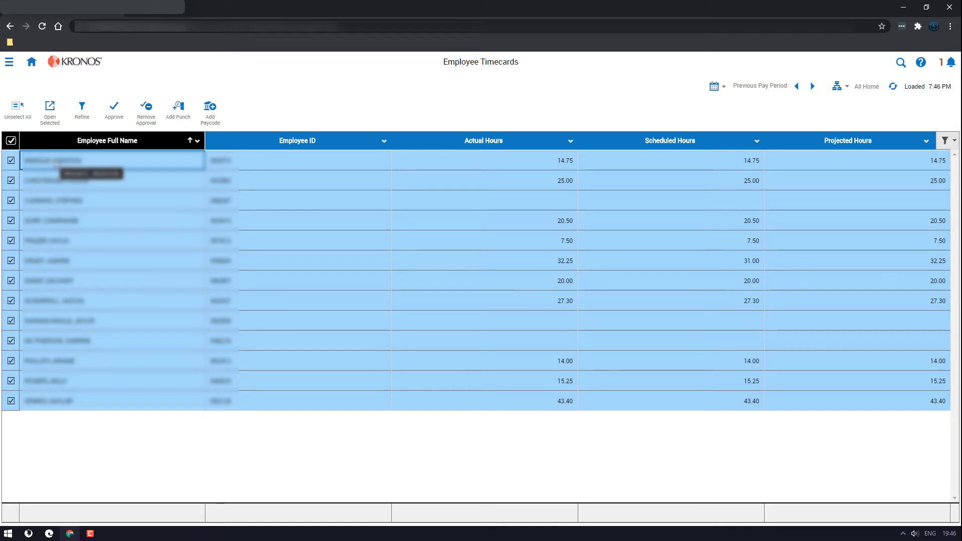
double_click(55, 160)
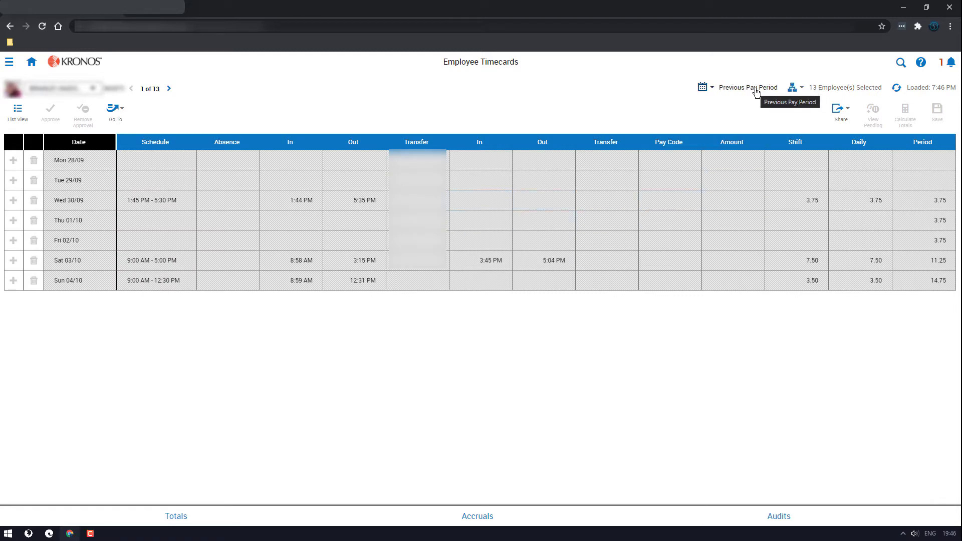
Change the timecard timeframe from Previous Pay Period to Week to Date (05/10–11/10)
left_click(756, 88)
scroll(681, 182, "down", 1)
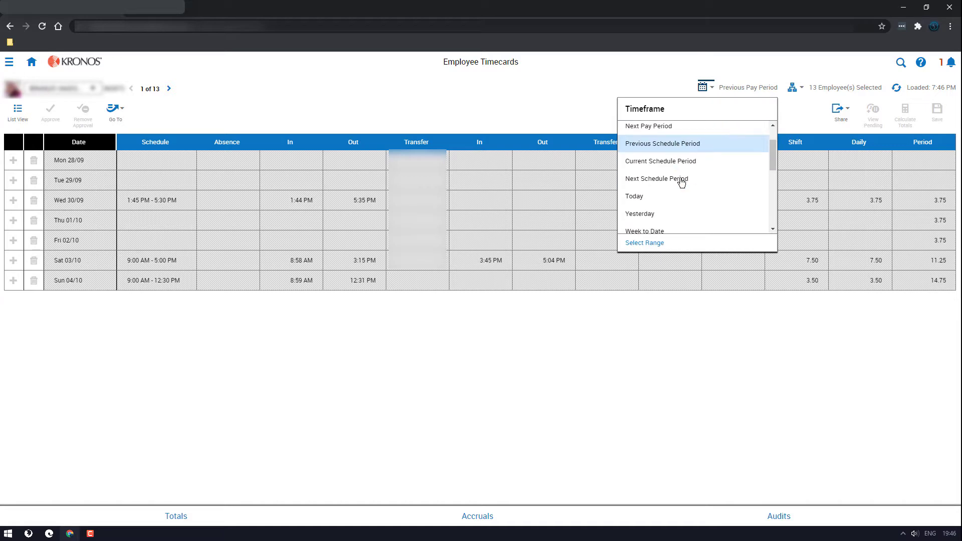
scroll(681, 183, "down", 1)
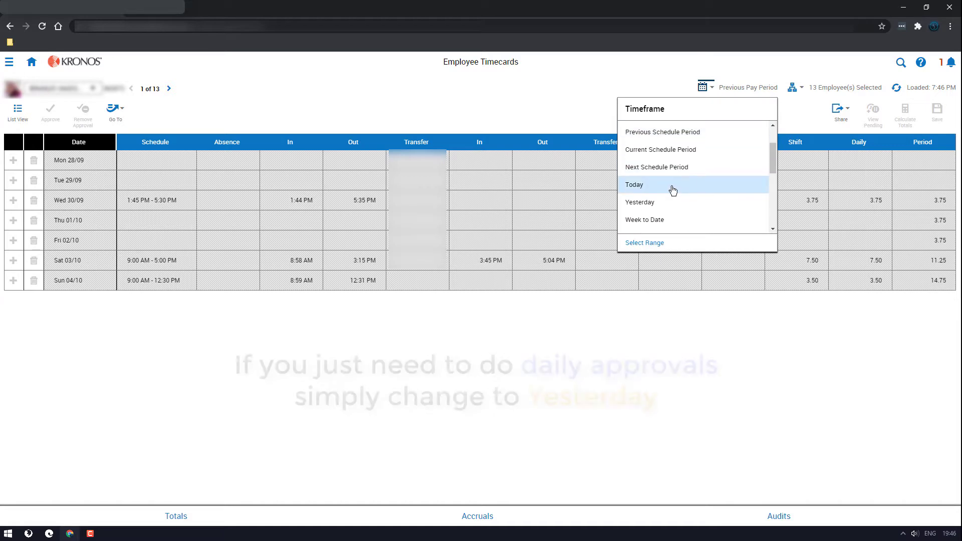
scroll(691, 180, "down", 2)
left_click(656, 172)
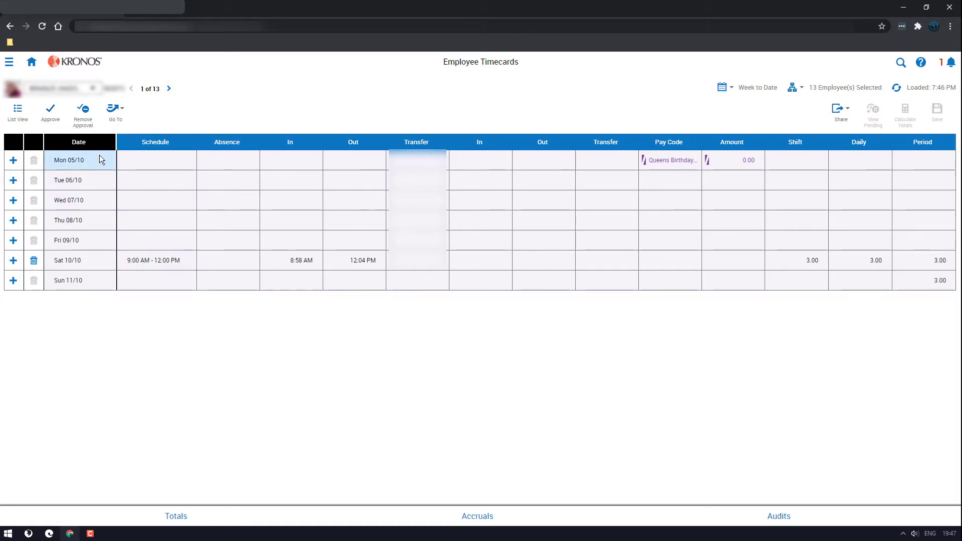
Check the second, last and eighth employees' timecards, ending on employee 6 of 13
left_click(93, 90)
left_click(68, 142)
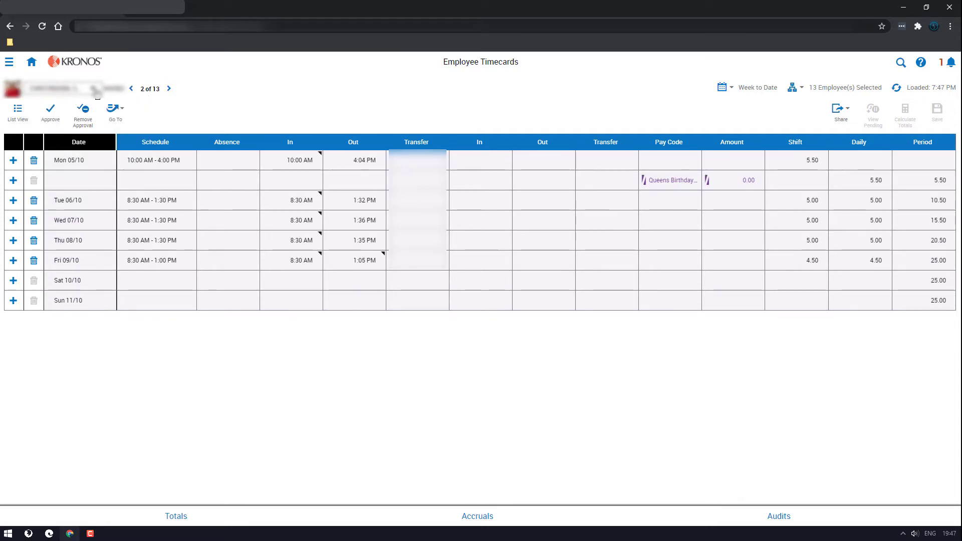
left_click(94, 90)
scroll(83, 138, "down", 5)
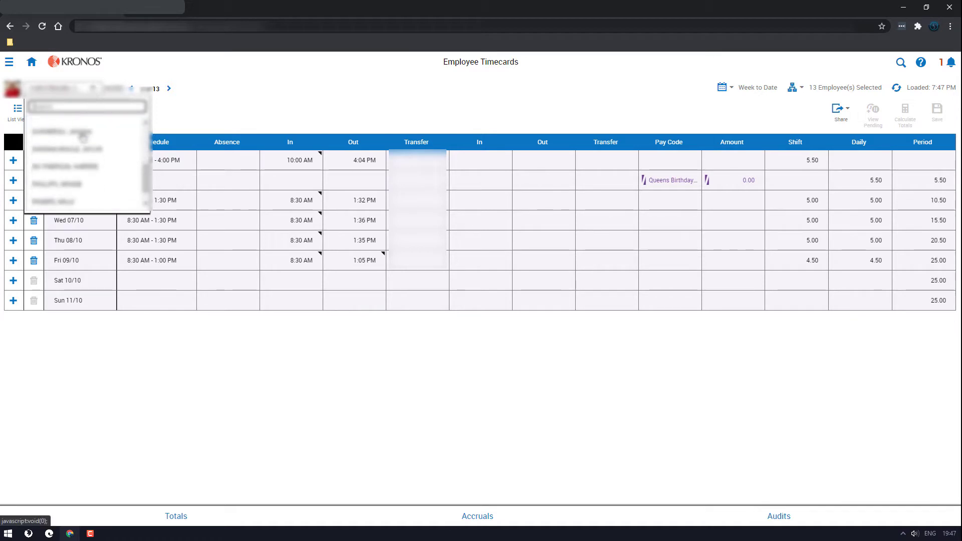
left_click(68, 198)
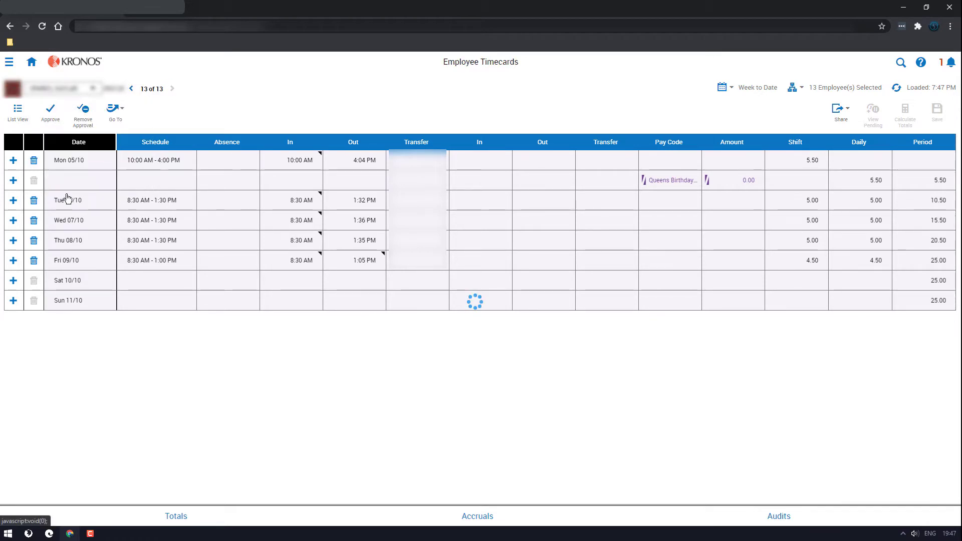
left_click(92, 95)
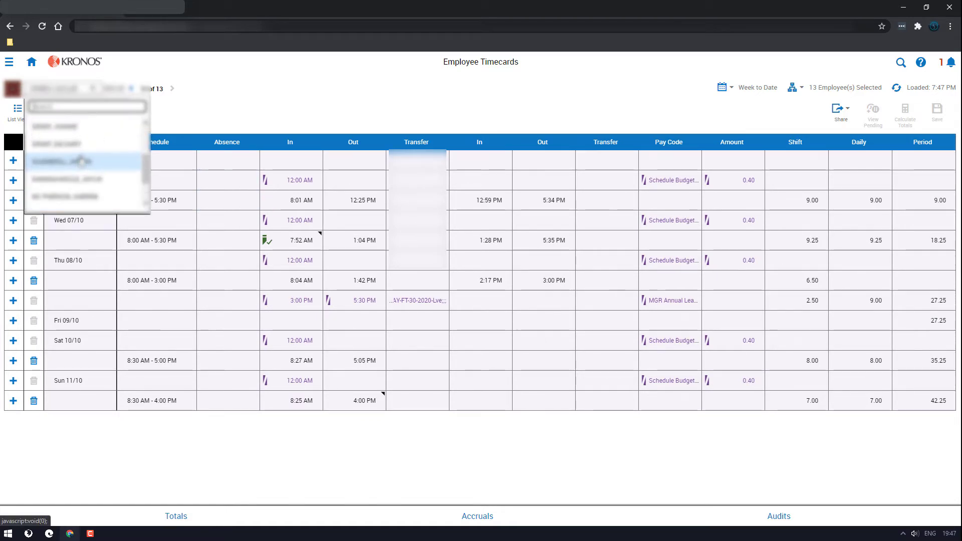
left_click(81, 161)
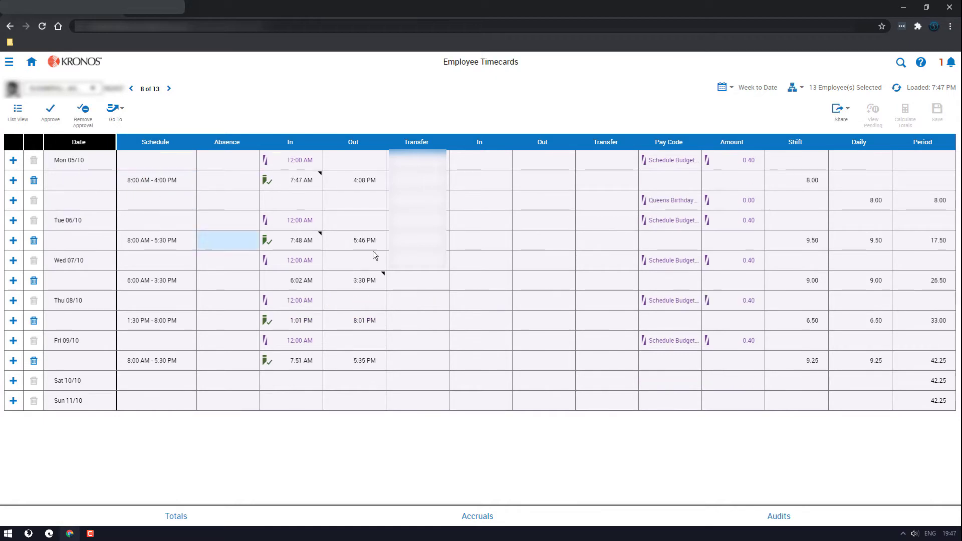
left_click(93, 89)
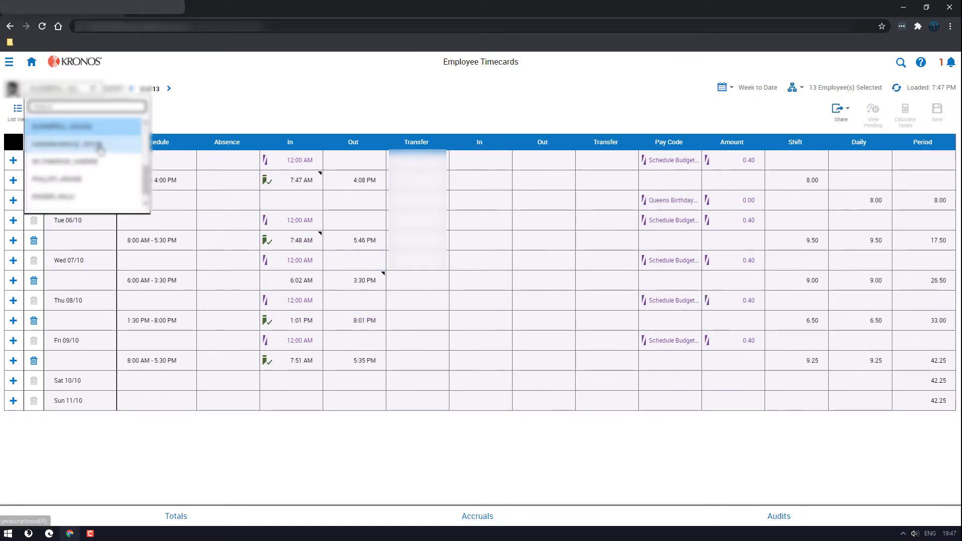
scroll(82, 195, "up", 4)
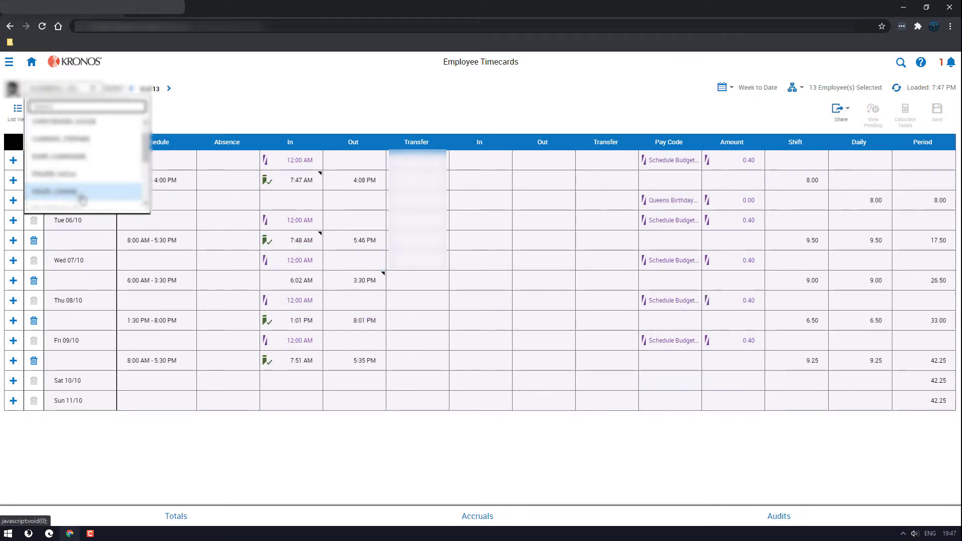
left_click(82, 196)
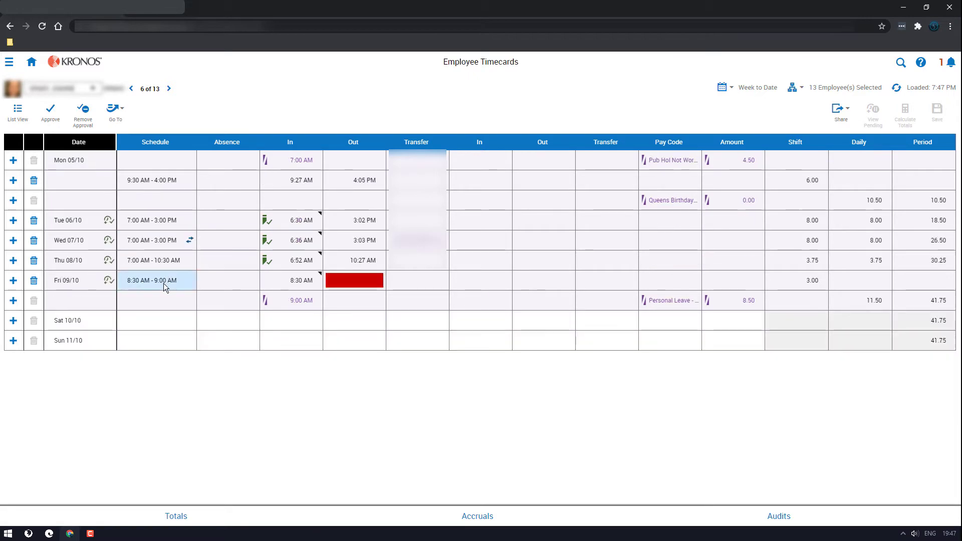
Inspect the red Fri 09/10 Out flag, then remove the timecard's approval to allow edits
left_click(364, 281)
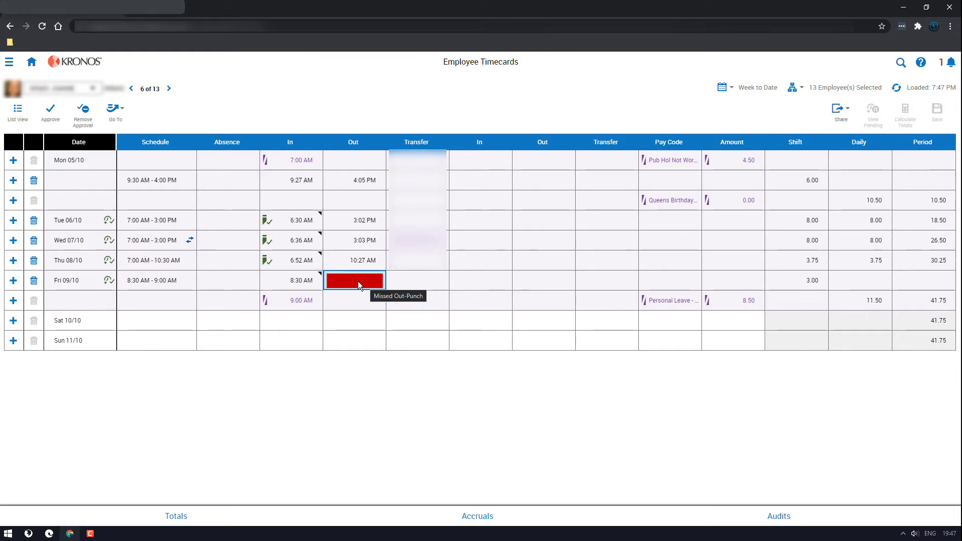
left_click(341, 281)
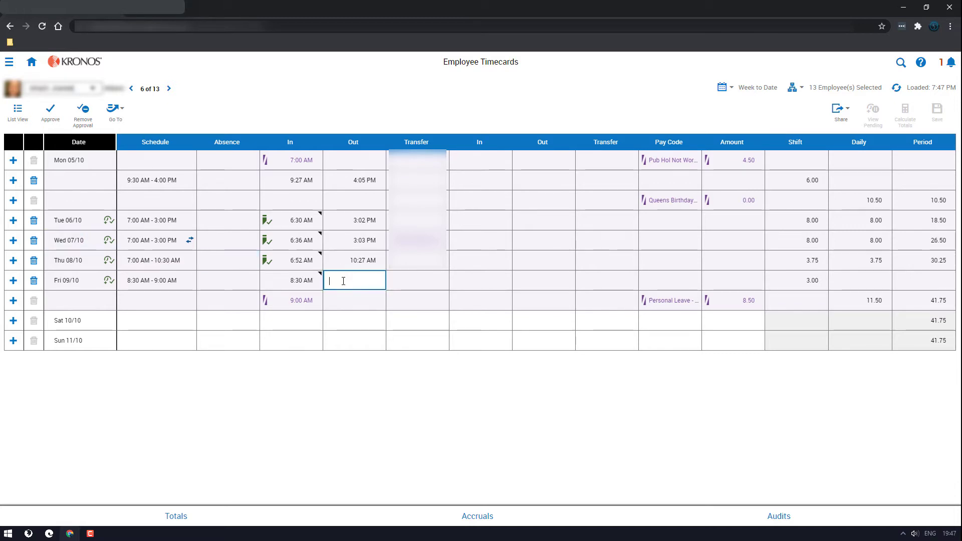
left_click(357, 293)
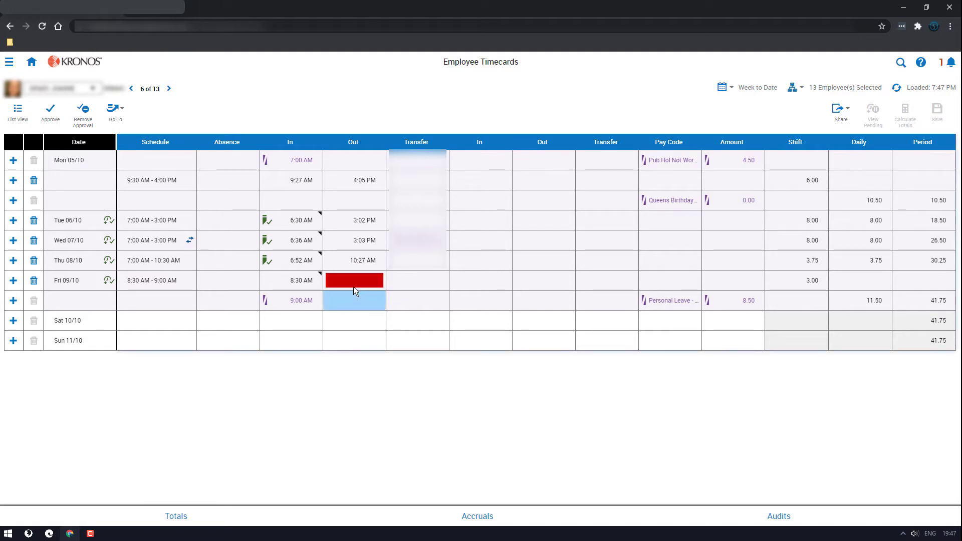
left_click(80, 280)
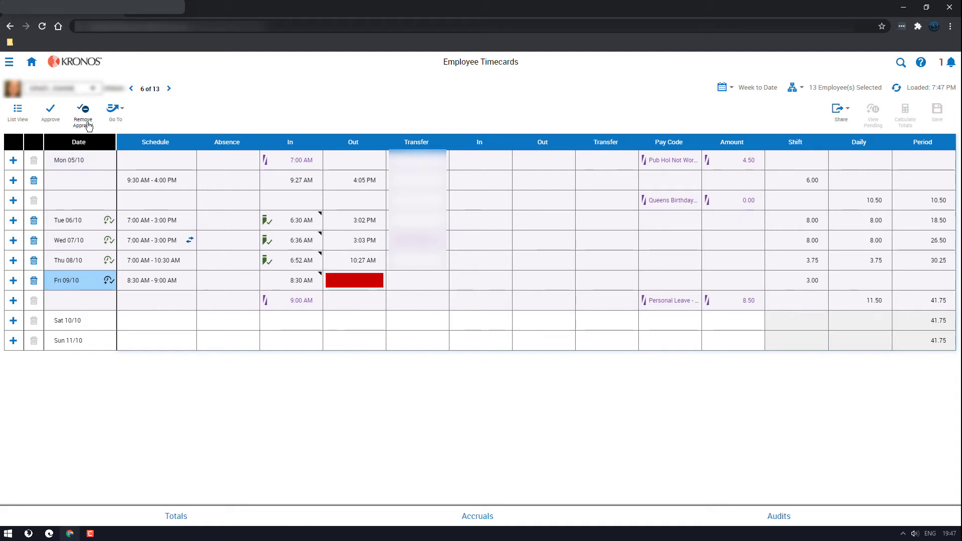
left_click(84, 111)
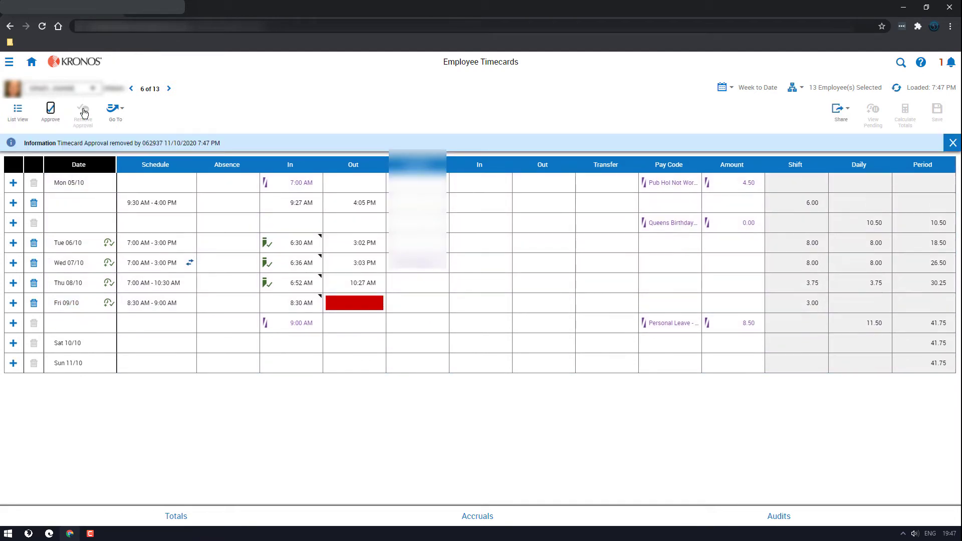
Enter 9:00 AM (9a) as the missing Fri 09/10 Out punch
left_click(348, 303)
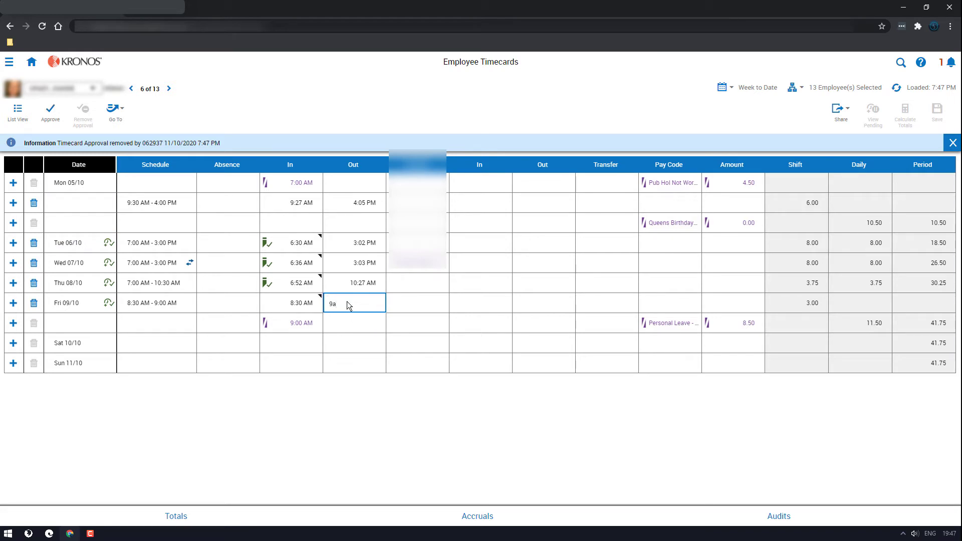
type("9a")
left_click(356, 323)
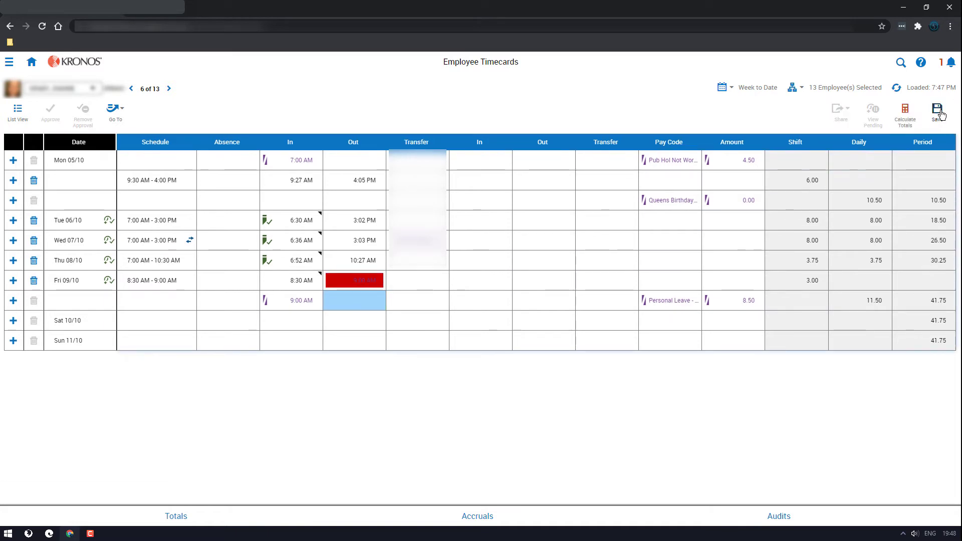
Save the corrected timecard and re-approve employee 6's week-to-date timecard
left_click(939, 113)
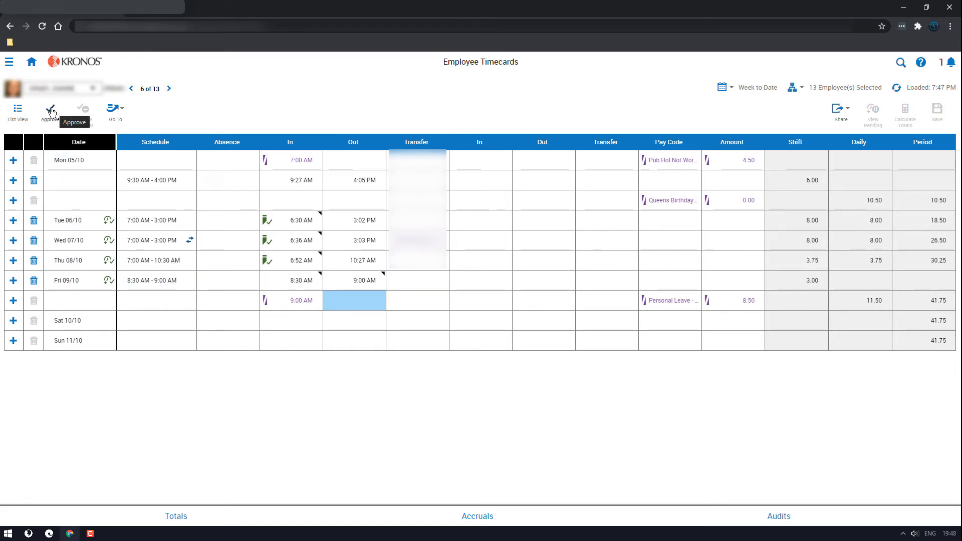
left_click(52, 111)
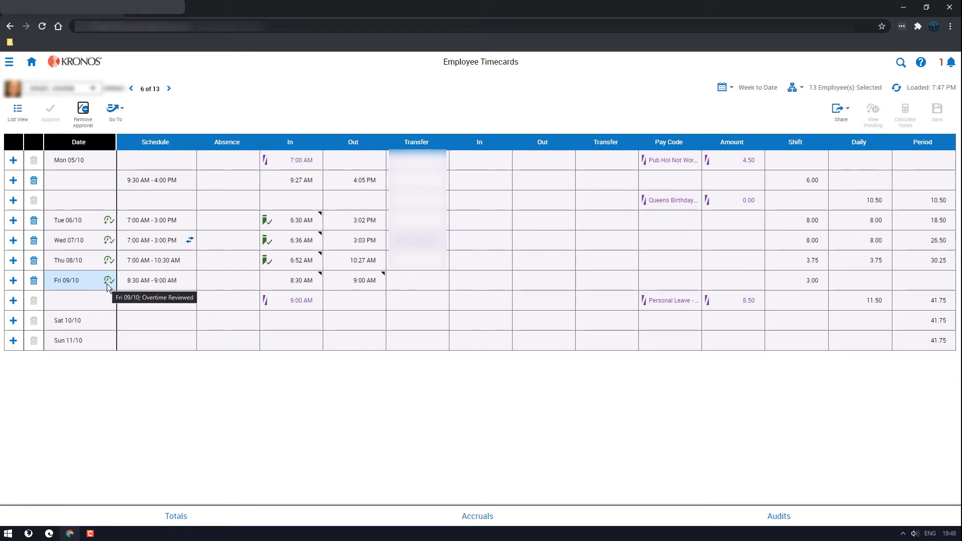
left_click(140, 263)
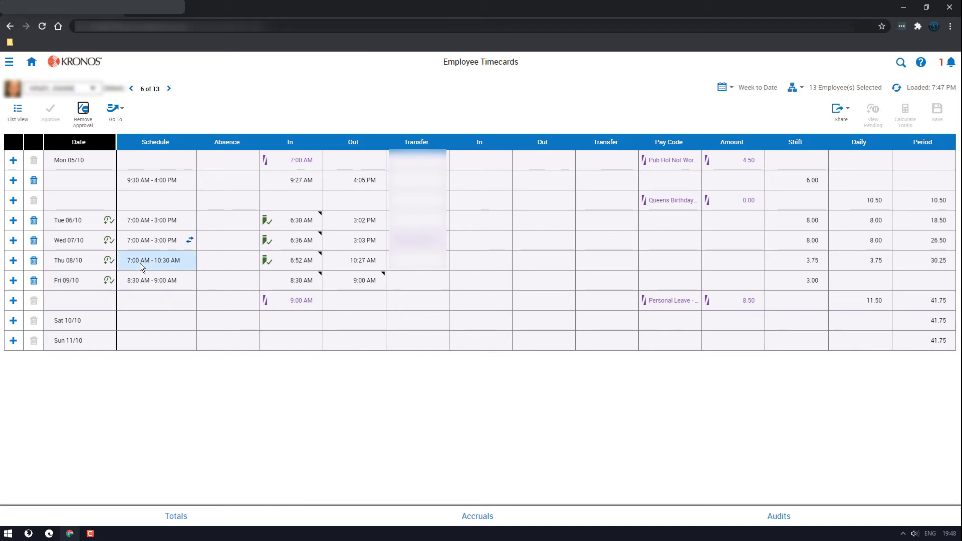
left_click(93, 89)
Switch to another employee's timecard from the employee list
scroll(92, 170, "down", 3)
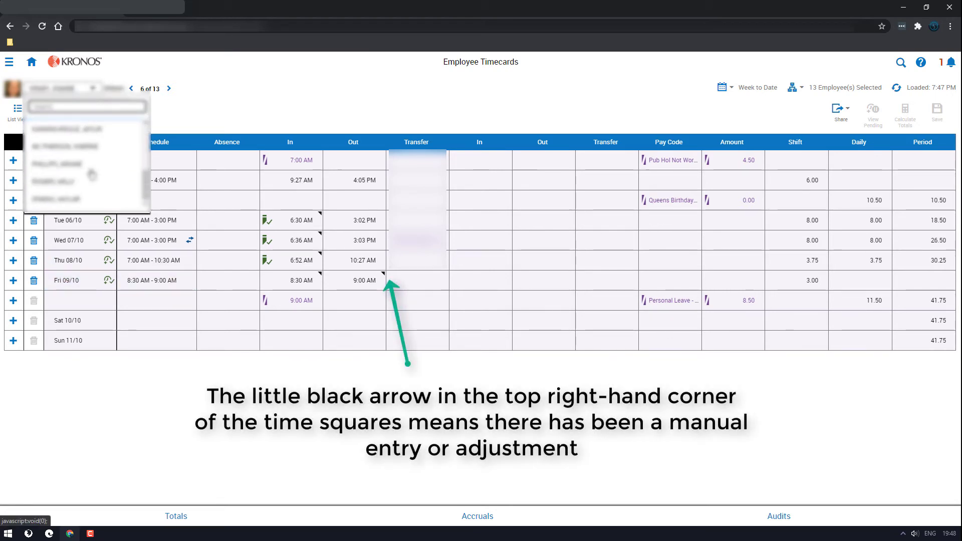
scroll(80, 175, "up", 3)
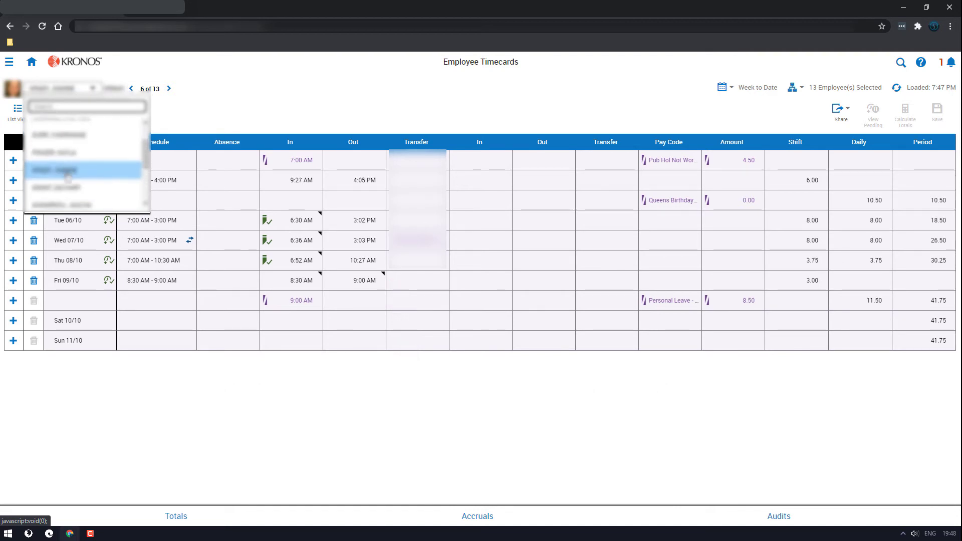
left_click(67, 168)
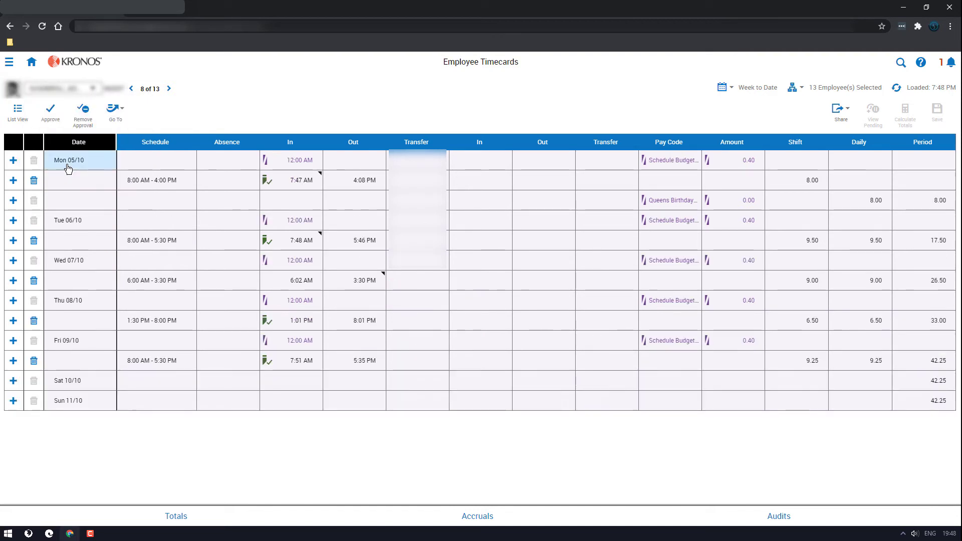
Return to the Employee Timecards list of all 13 employees through the side navigation
left_click(9, 62)
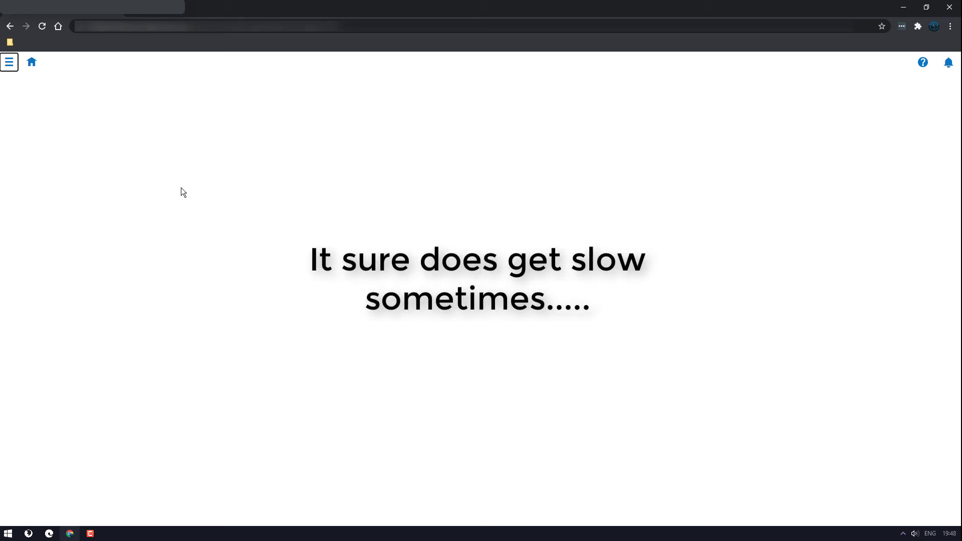
key("Return")
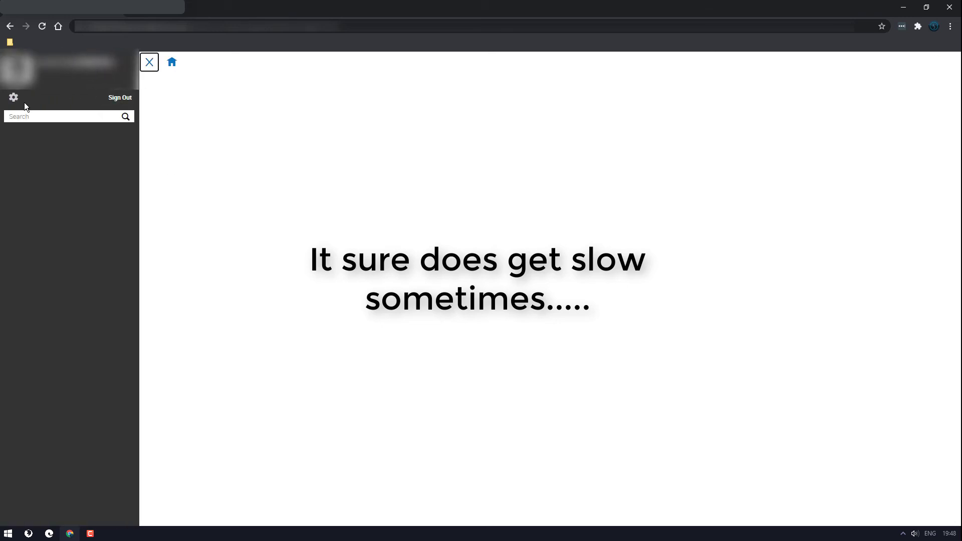
left_click(152, 63)
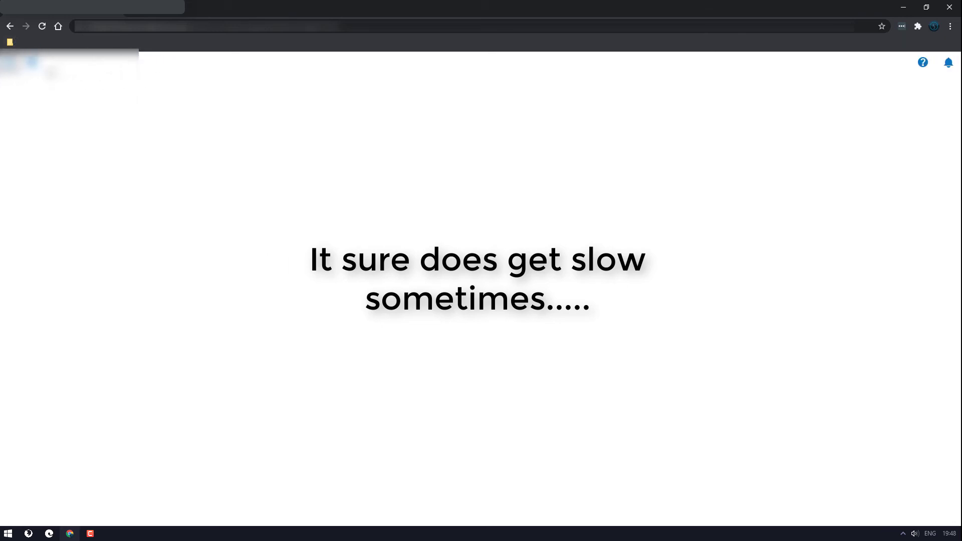
key("Return")
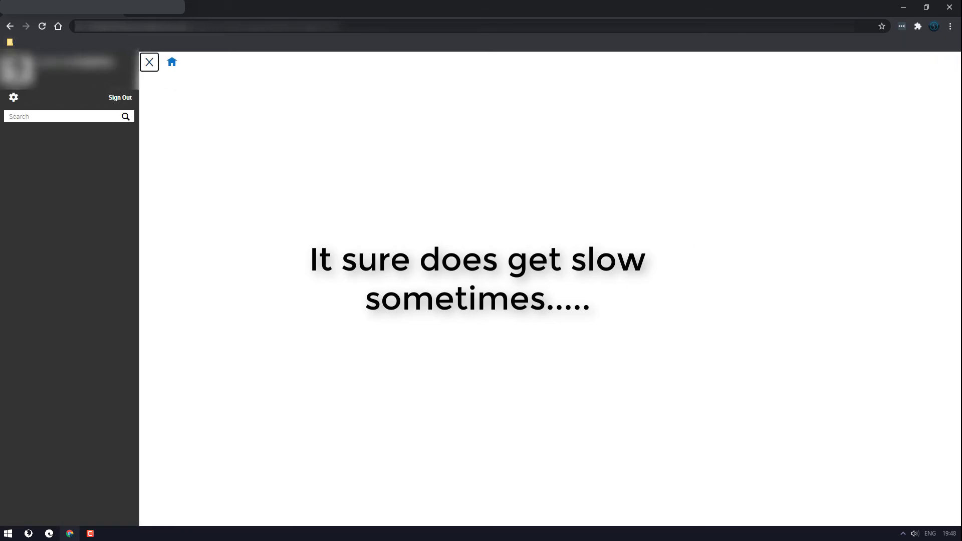
left_click(151, 63)
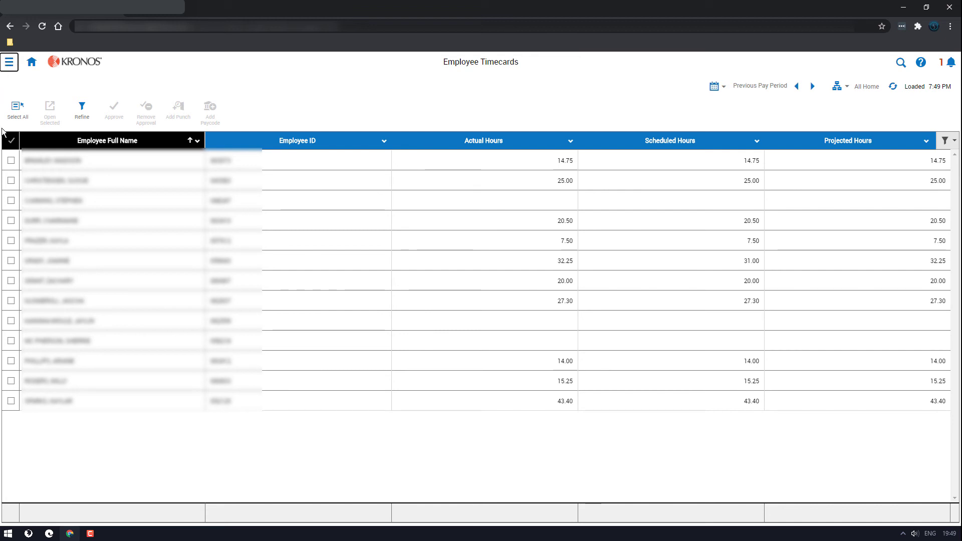
Set the Employee Timecards list timeframe to Week to Date
left_click(11, 142)
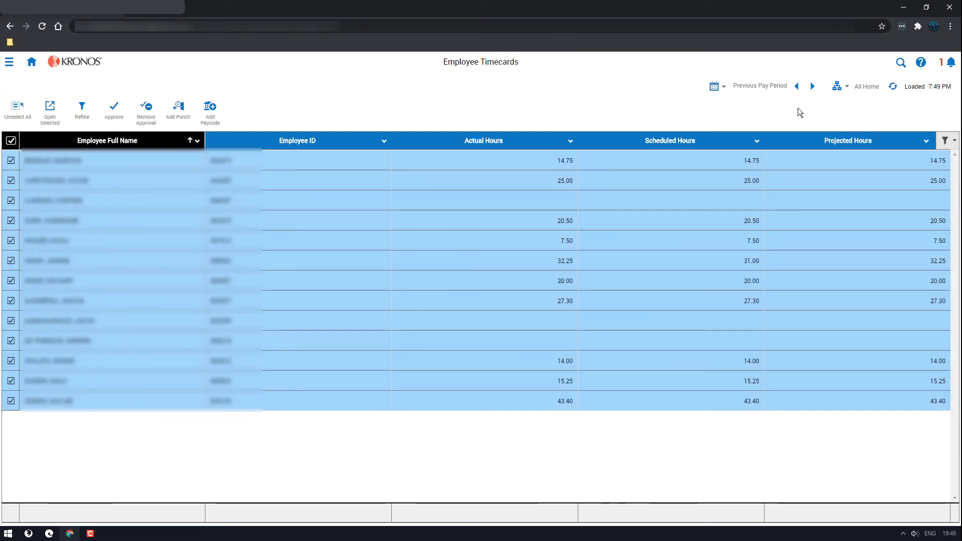
left_click(768, 90)
scroll(727, 168, "up", 1)
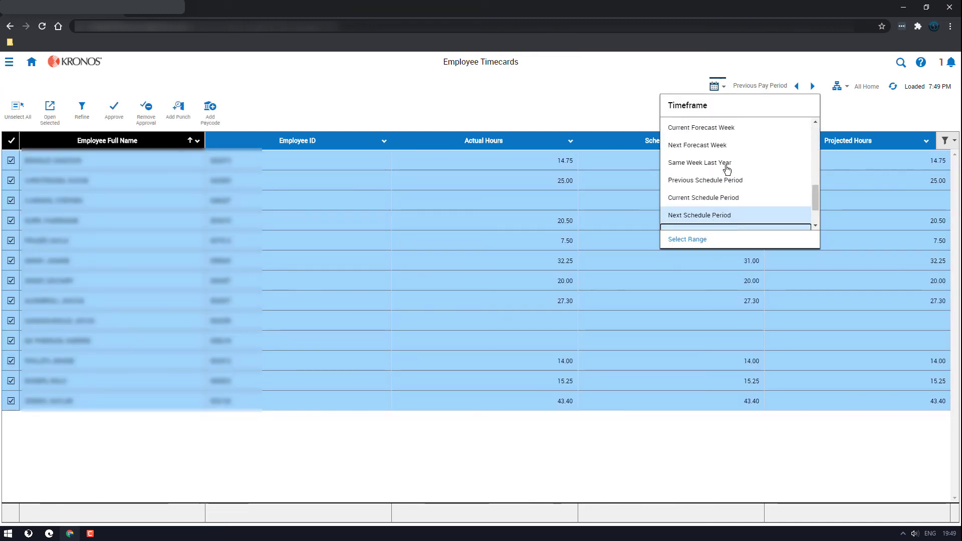
scroll(727, 170, "up", 2)
scroll(727, 169, "down", 3)
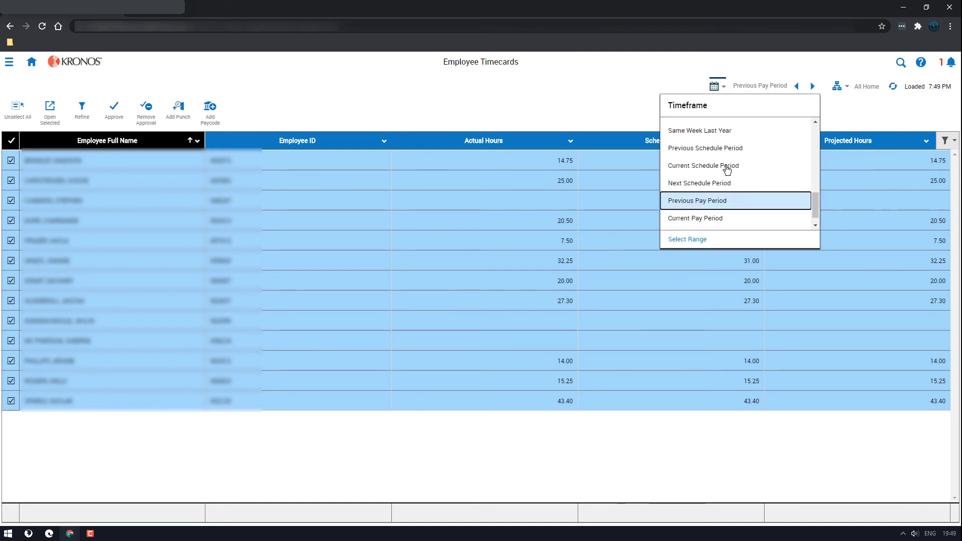
scroll(727, 169, "down", 1)
scroll(720, 182, "up", 3)
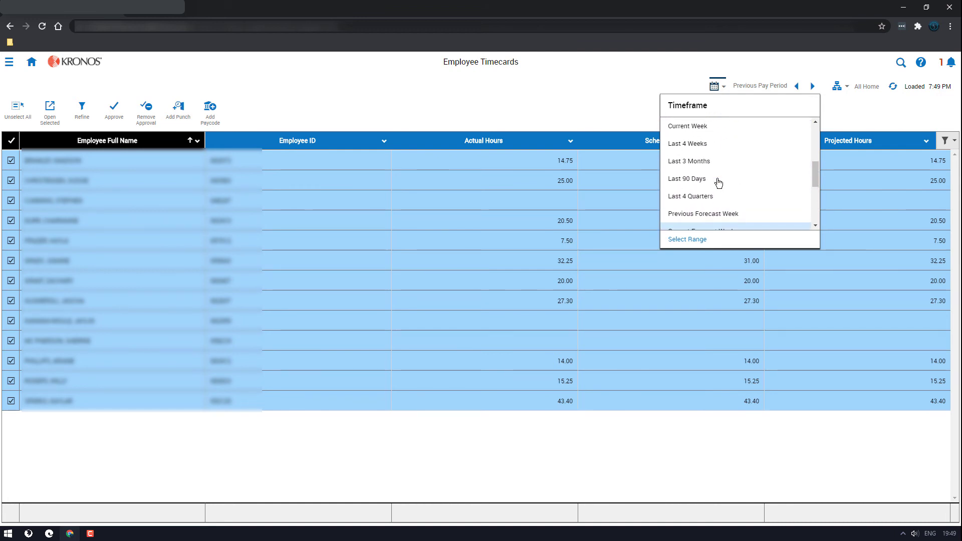
scroll(719, 182, "up", 5)
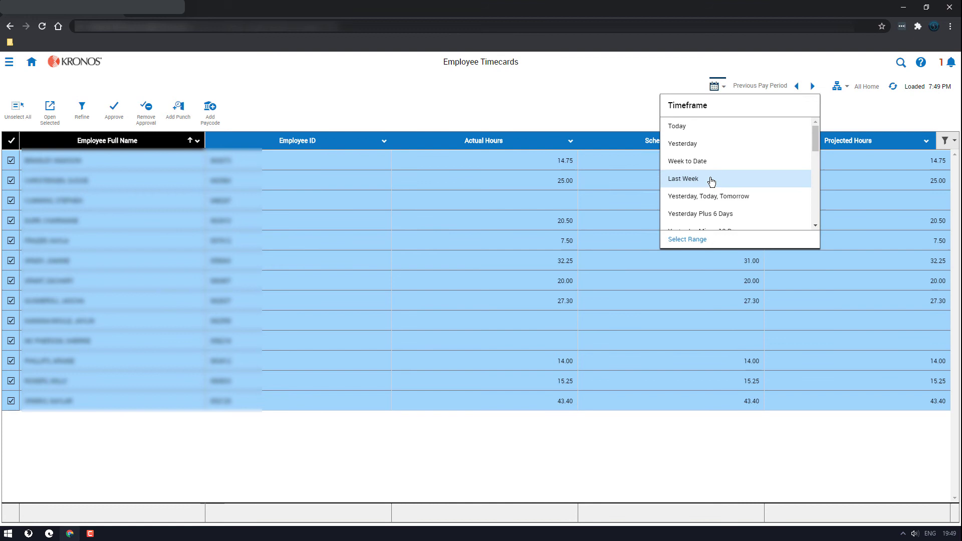
left_click(711, 162)
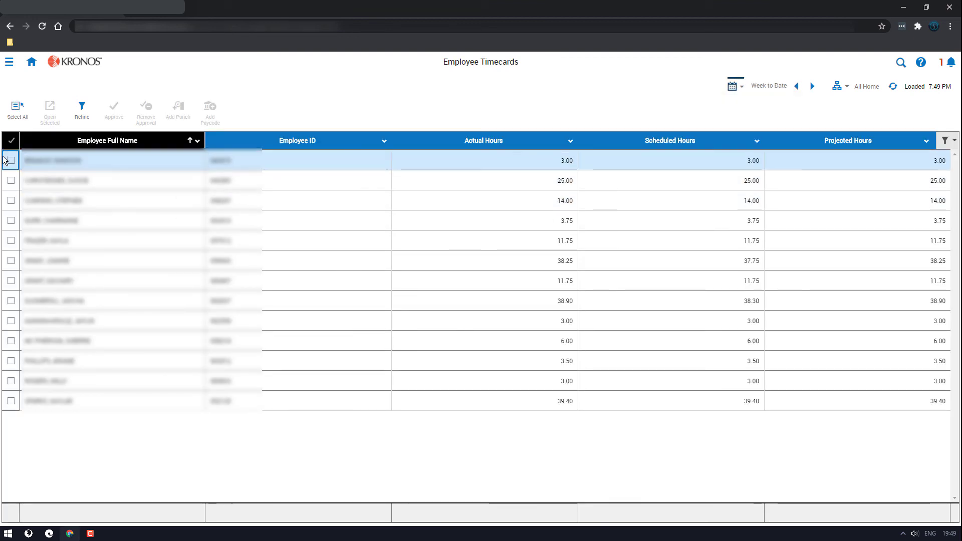
Select all 13 employees and approve their timecards, confirming with Yes
left_click(11, 140)
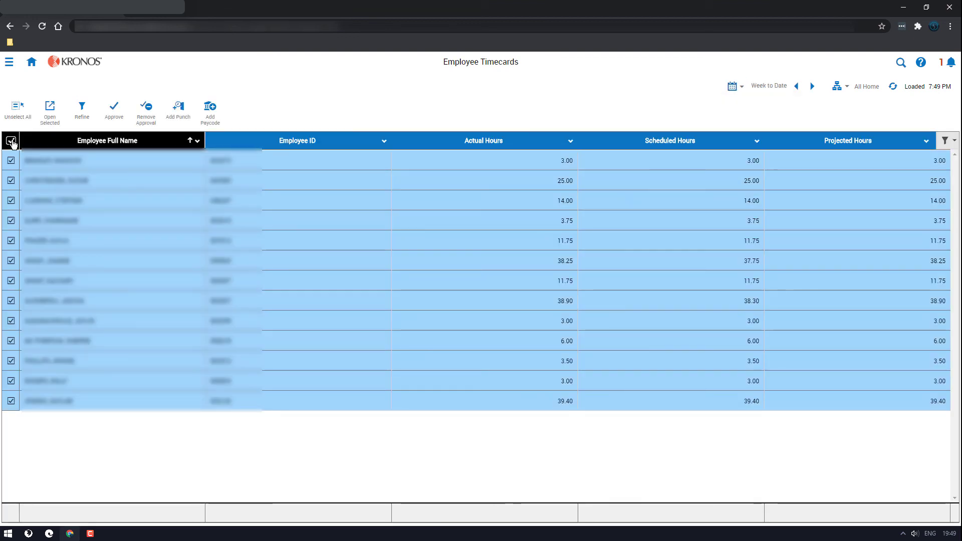
left_click(115, 109)
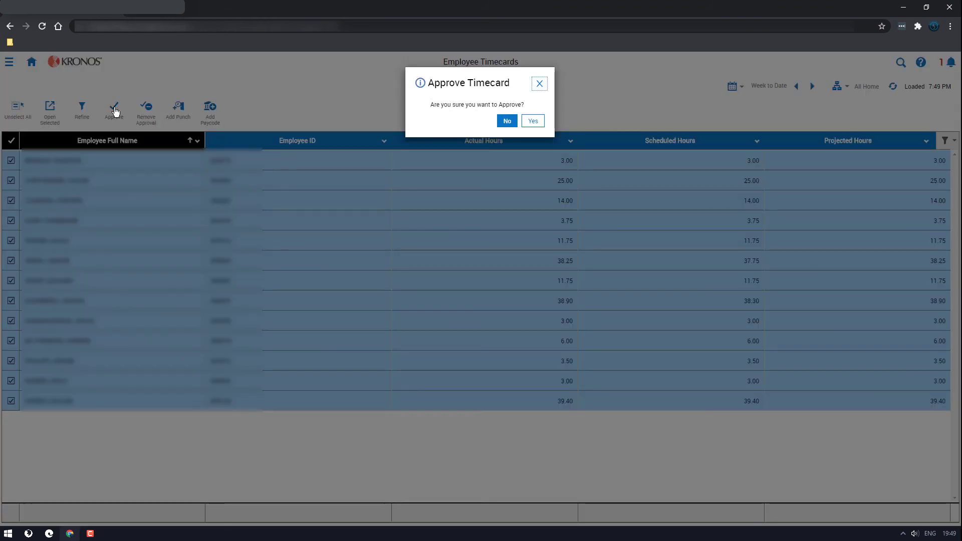
left_click(532, 121)
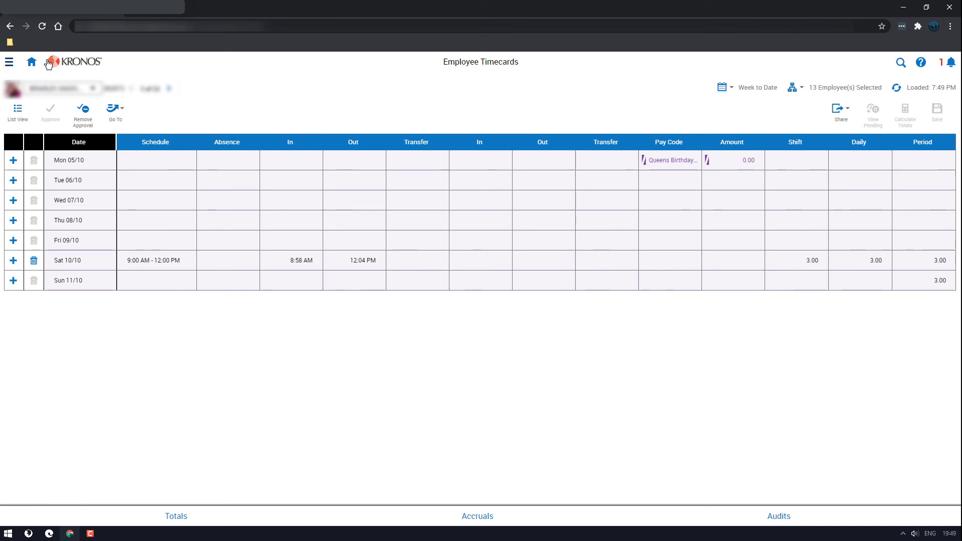
Check another employee's approved Week to Date timecard, then return to the Home dashboard
left_click(93, 89)
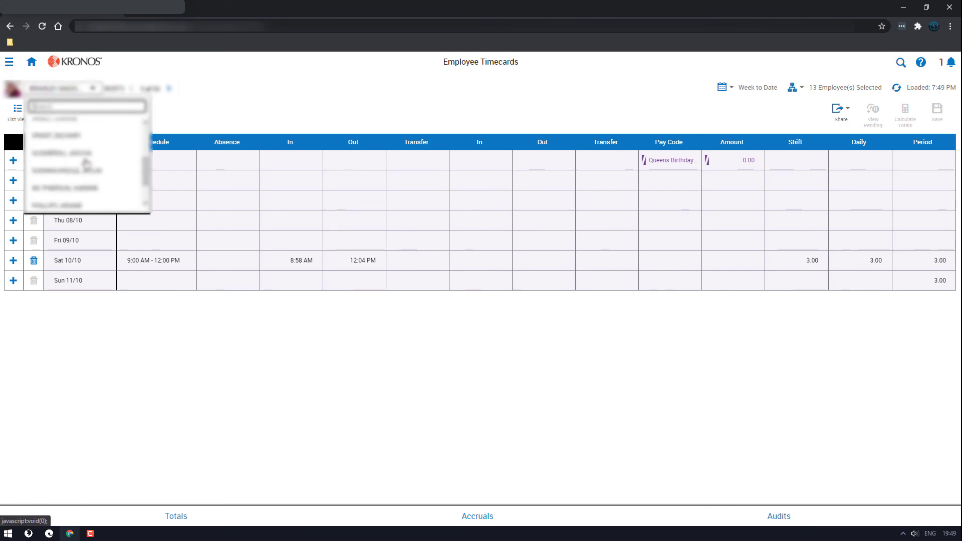
left_click(85, 156)
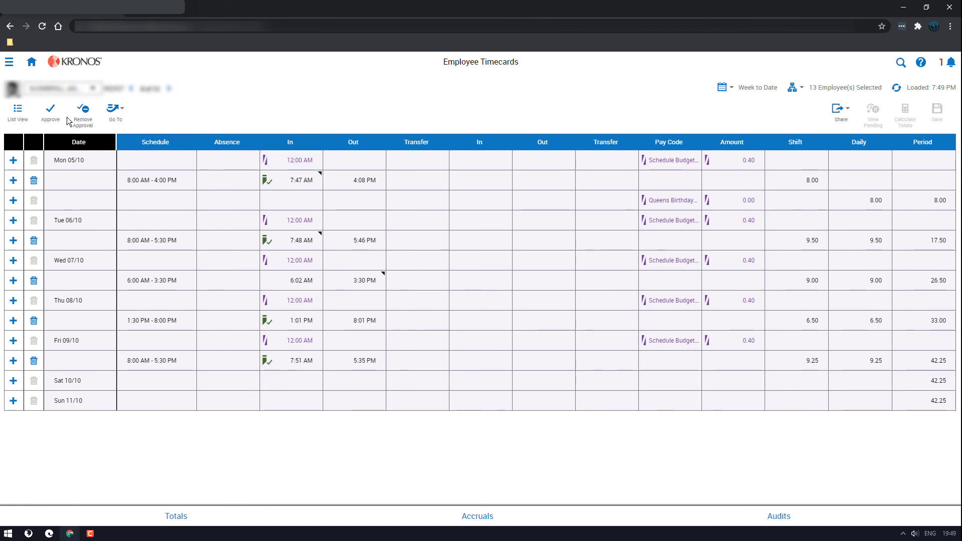
left_click(37, 57)
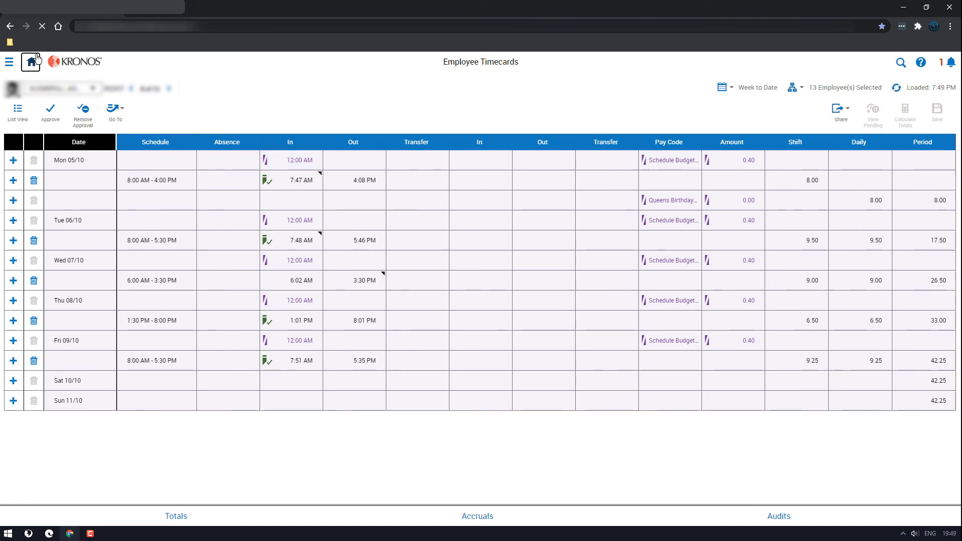